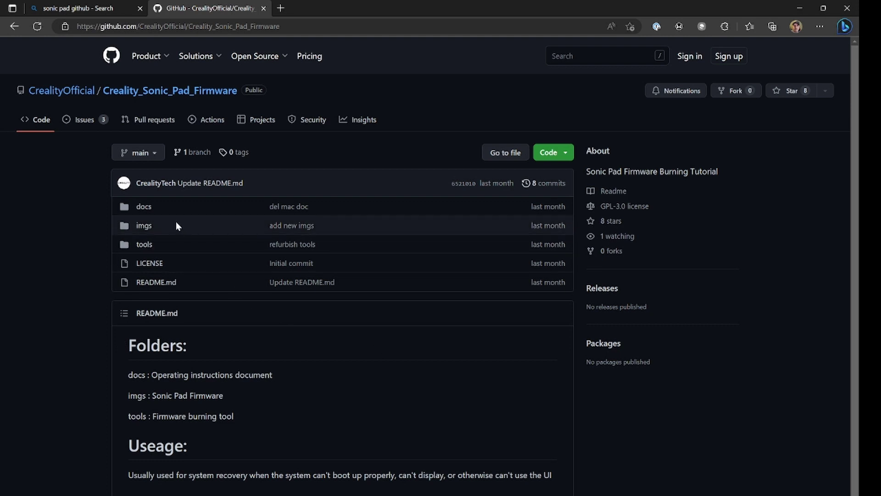
Step: Start downloading PhoenixSuit_Windows_V1.10.zip from the repository's tools folder, choosing to pick its save location
click(139, 245)
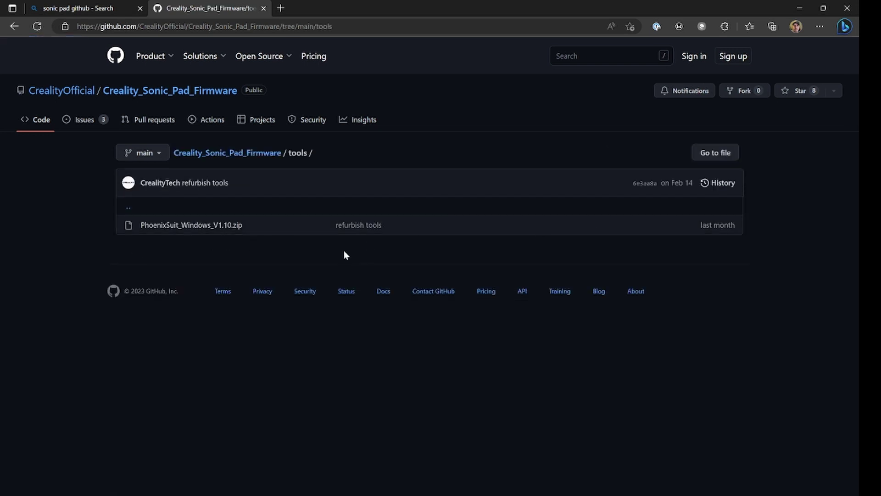
click(185, 227)
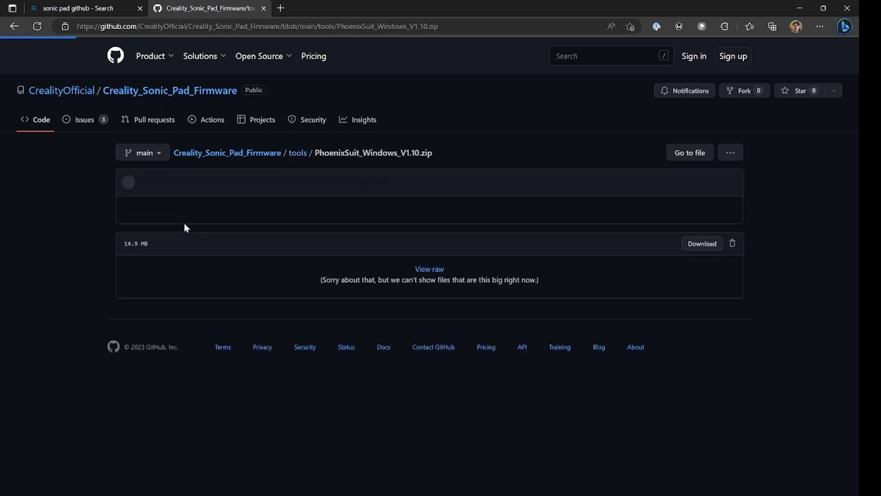
click(697, 244)
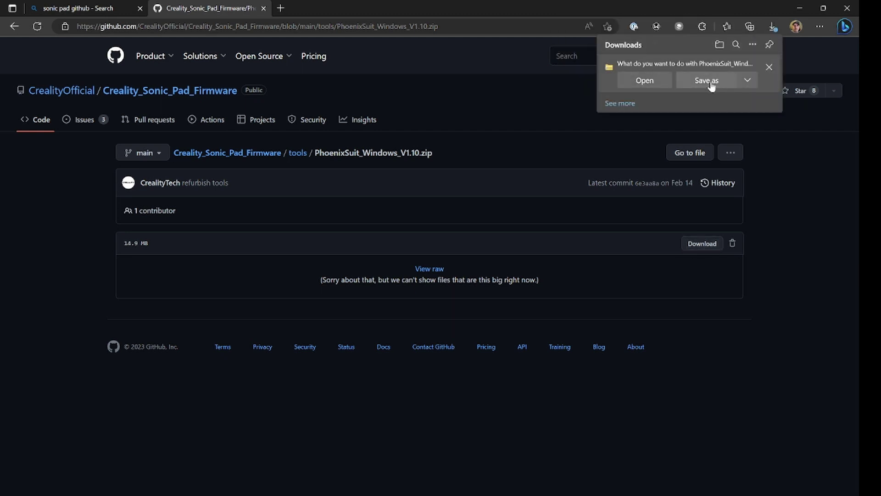
click(710, 82)
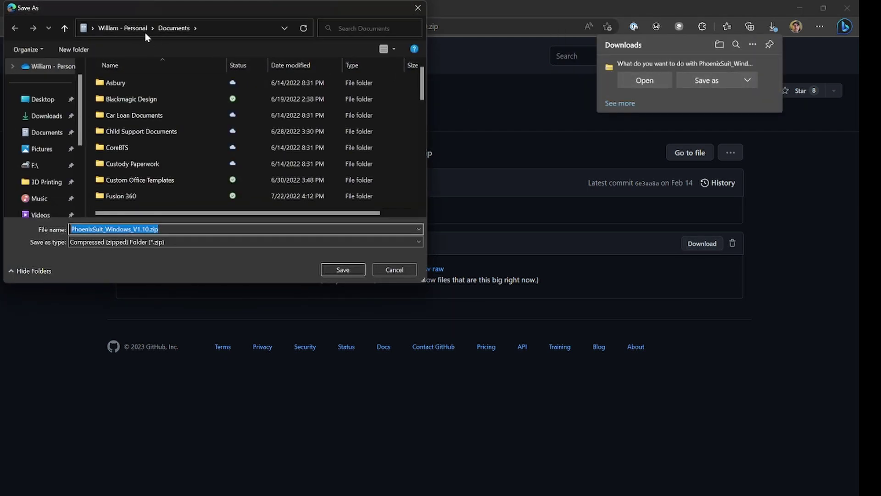
Step: Create a folder named "SonicPad Firmware" on the Desktop and save PhoenixSuit_Windows_V1.10.zip in it
click(59, 98)
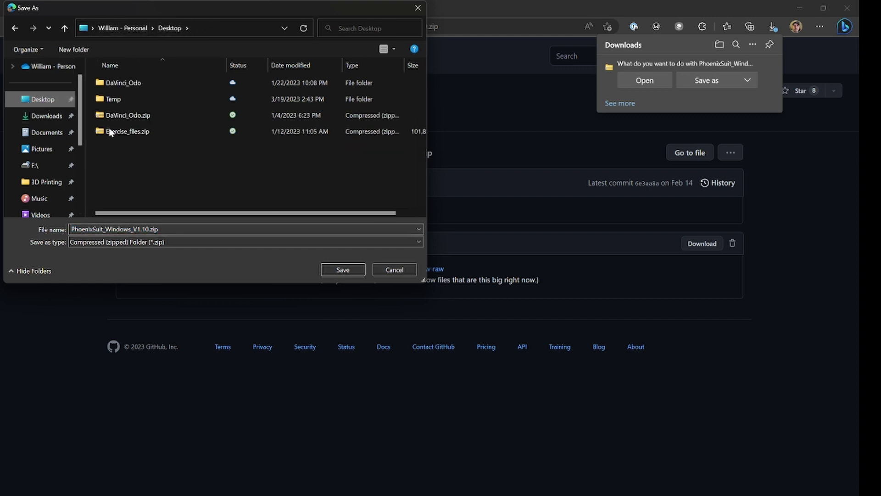
click(73, 49)
text(SonicPad)
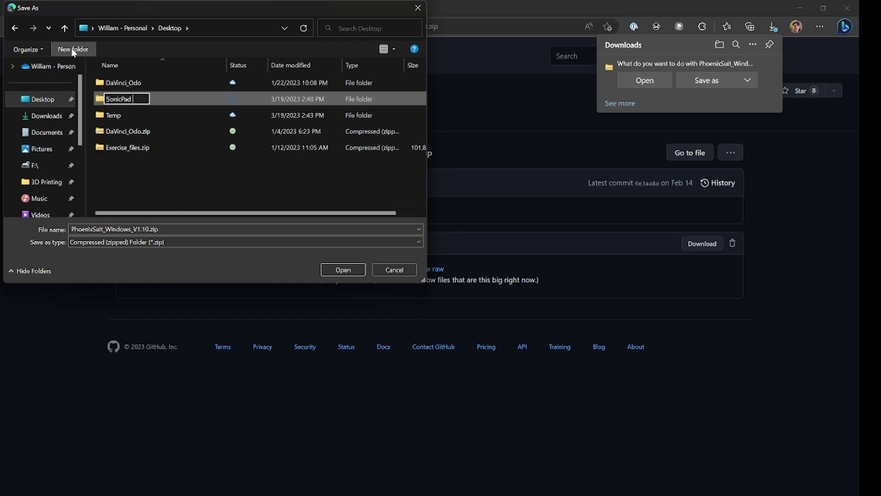
text( Di)
key(BackSpace)
key(BackSpace)
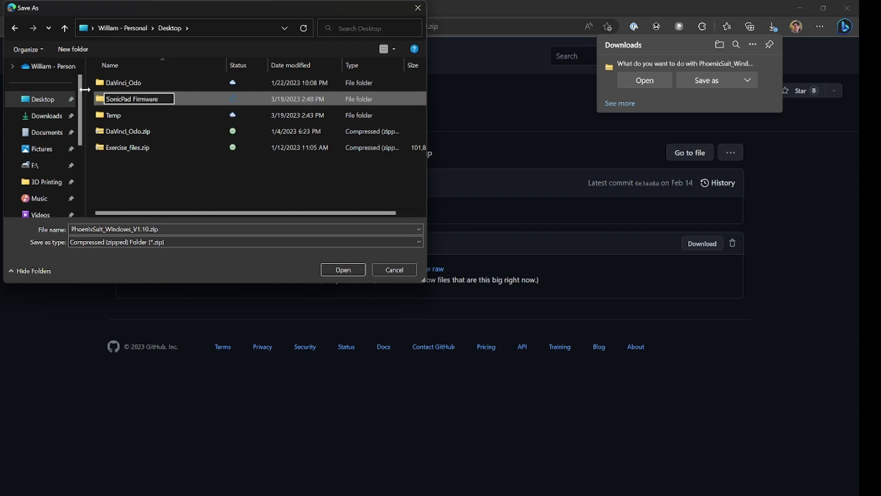
click(186, 96)
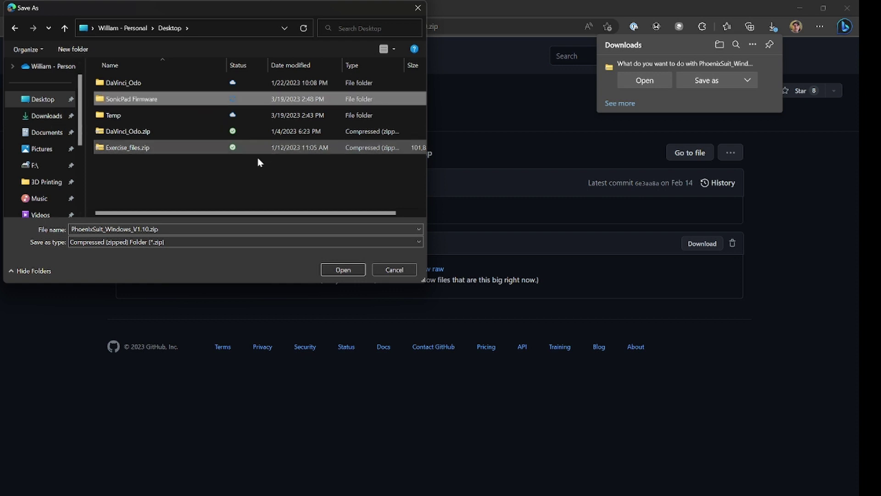
double_click(162, 99)
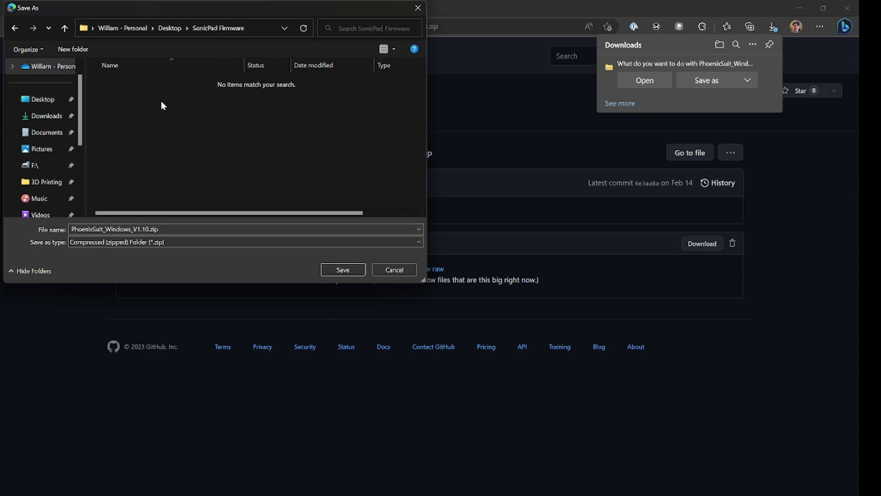
click(337, 268)
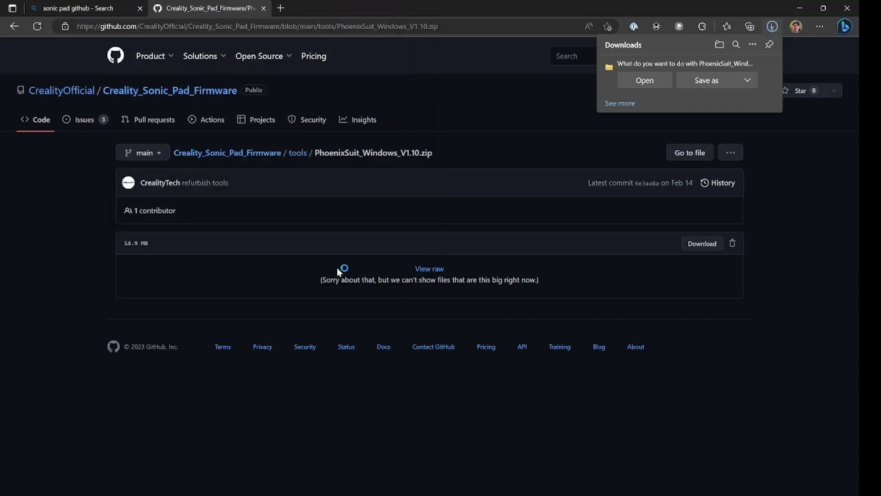
Step: Download t800-sonic_lcd_uart0-1.0.6.43.51.z01 from the repository's imgs folder into the SonicPad Firmware folder
click(297, 153)
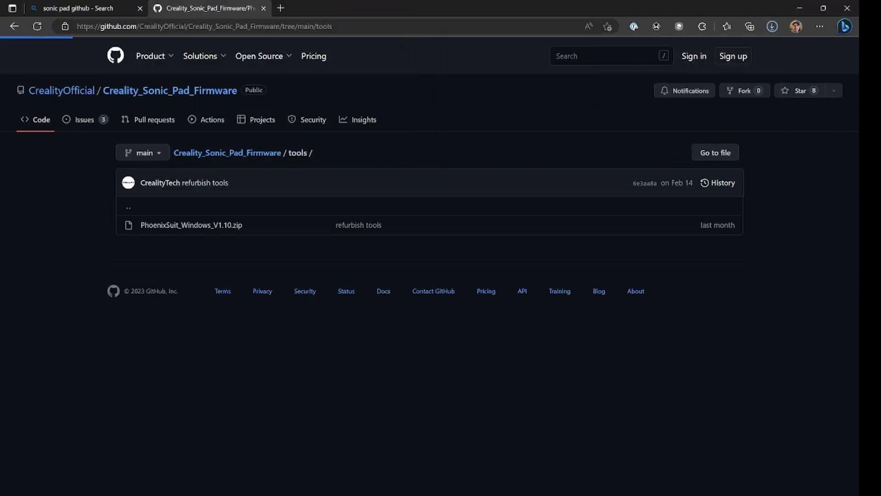
click(234, 153)
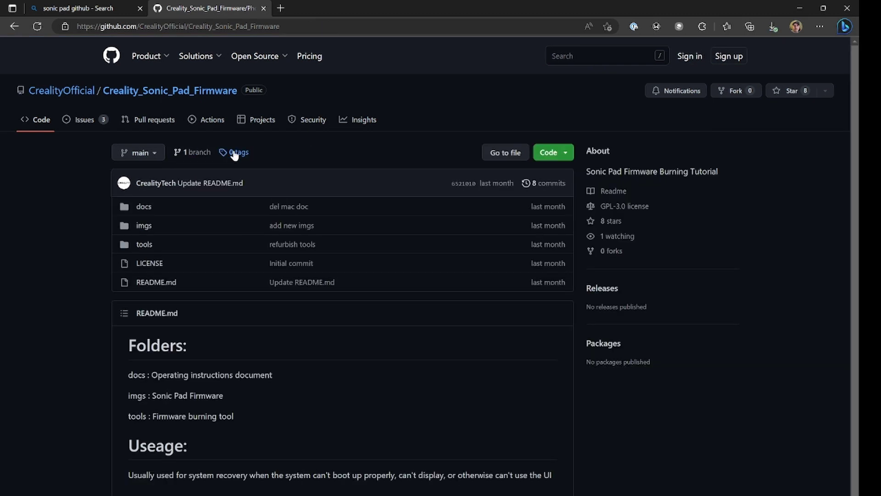
click(143, 225)
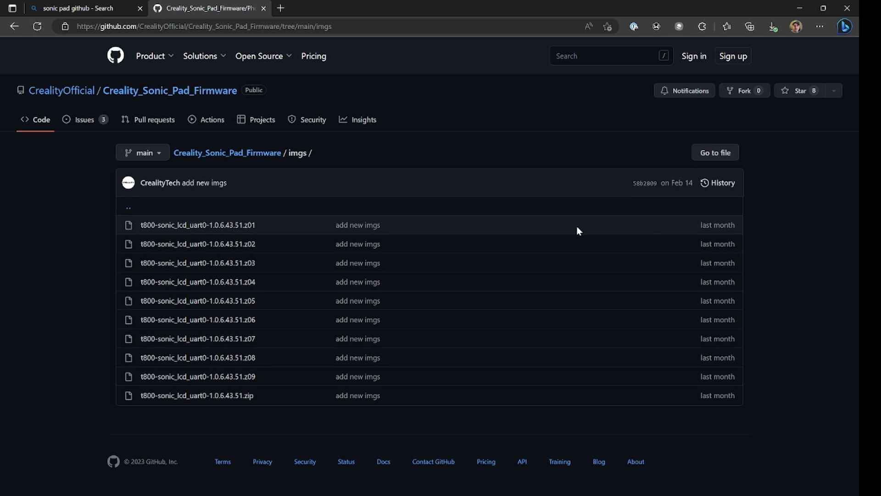
click(194, 225)
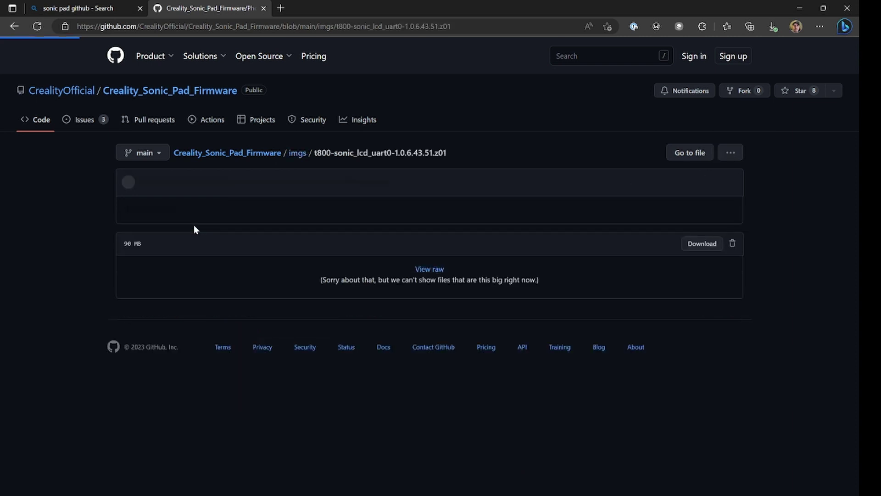
click(691, 248)
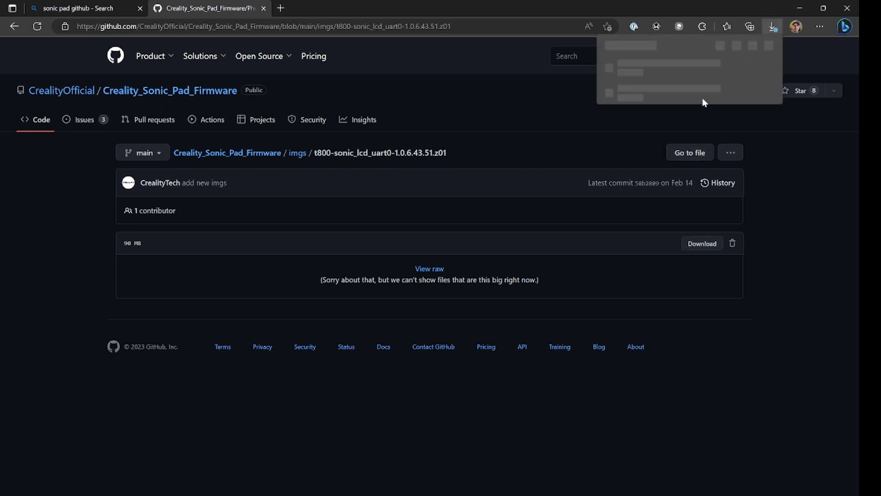
click(697, 82)
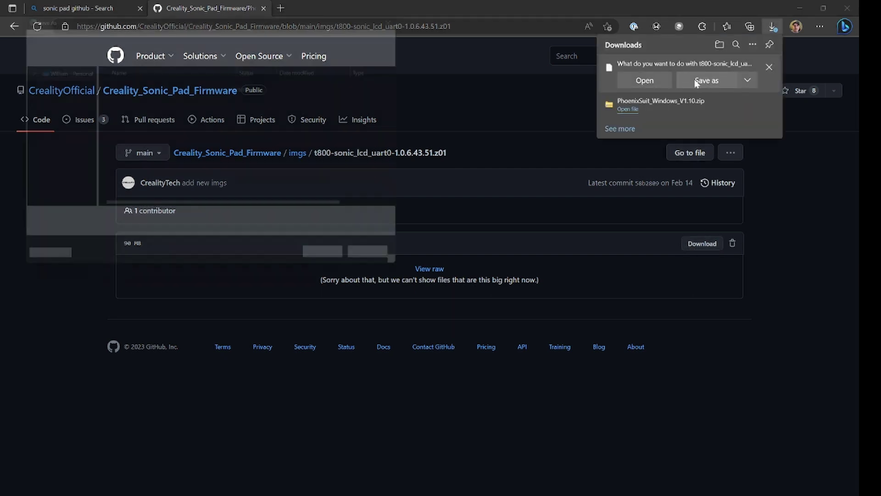
click(344, 270)
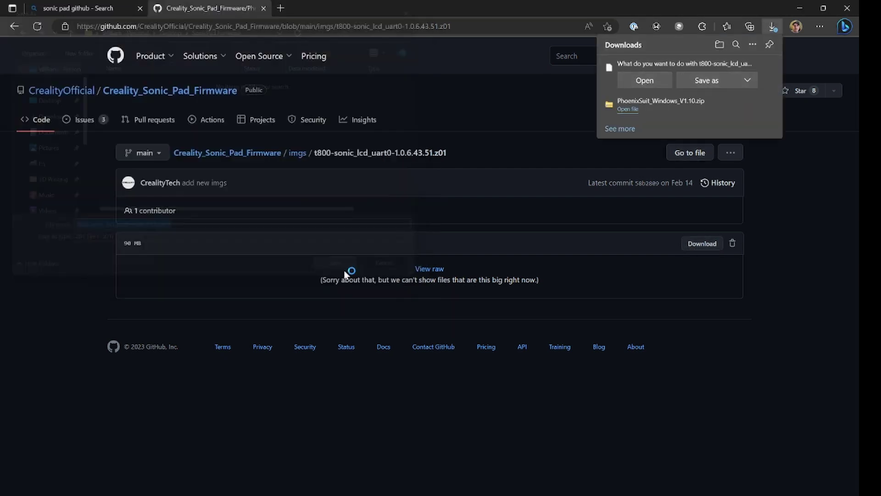
Step: Download t800-sonic_lcd_uart0-1.0.6.43.51.z02 from the imgs folder into the SonicPad Firmware folder
click(296, 154)
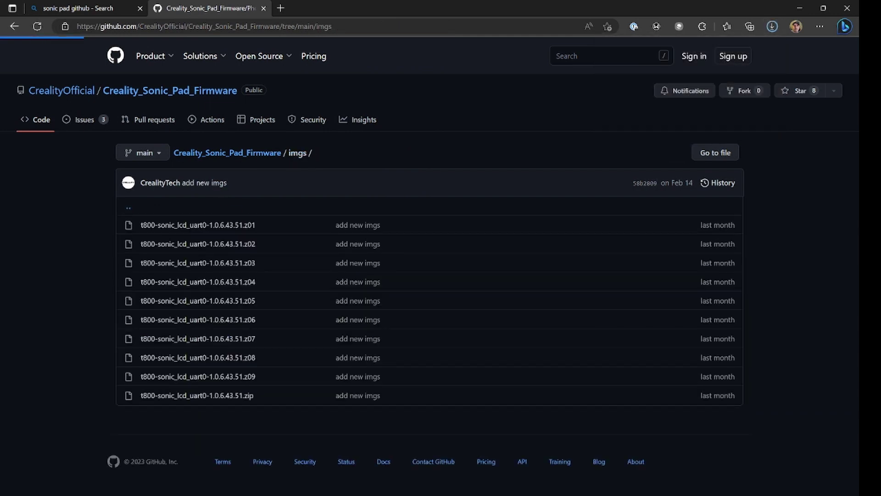
click(233, 245)
click(706, 243)
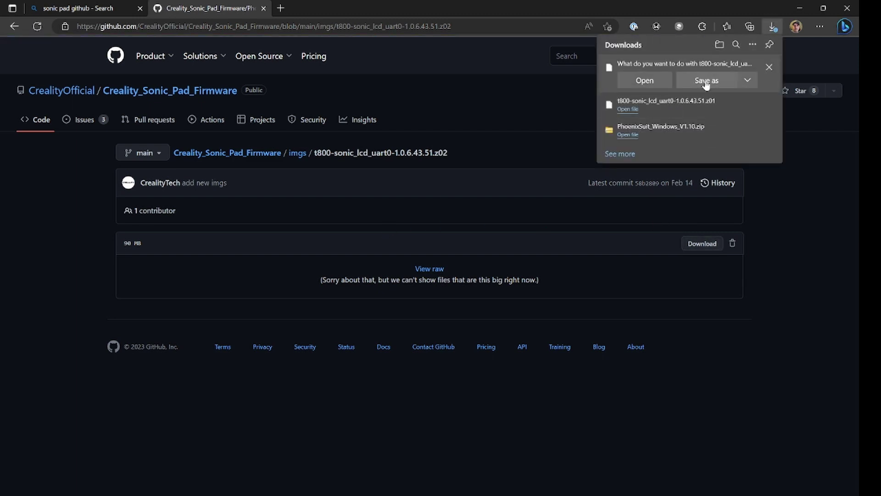
click(706, 81)
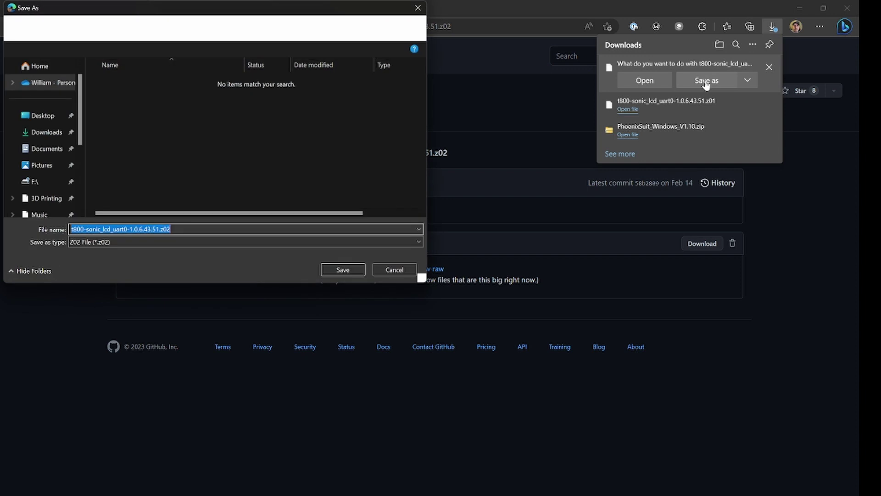
click(343, 269)
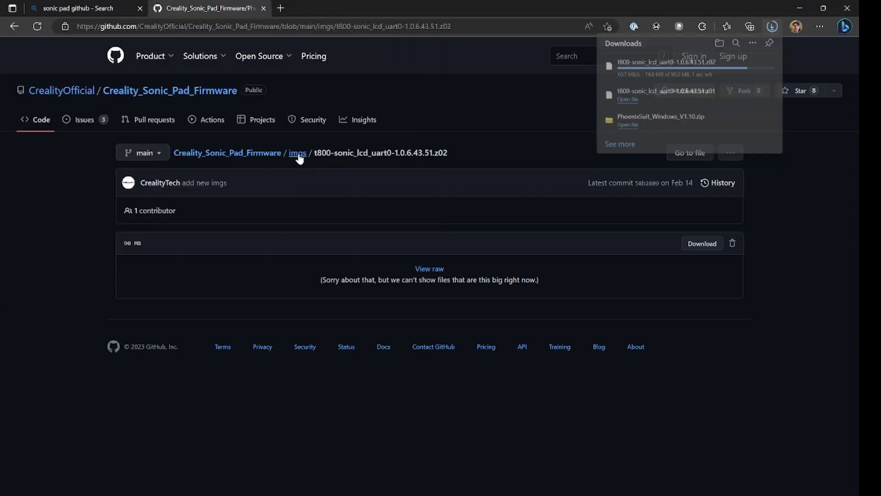
Step: Download t800-sonic_lcd_uart0-1.0.6.43.51.z03 from the imgs folder into the SonicPad Firmware folder
click(299, 153)
click(222, 261)
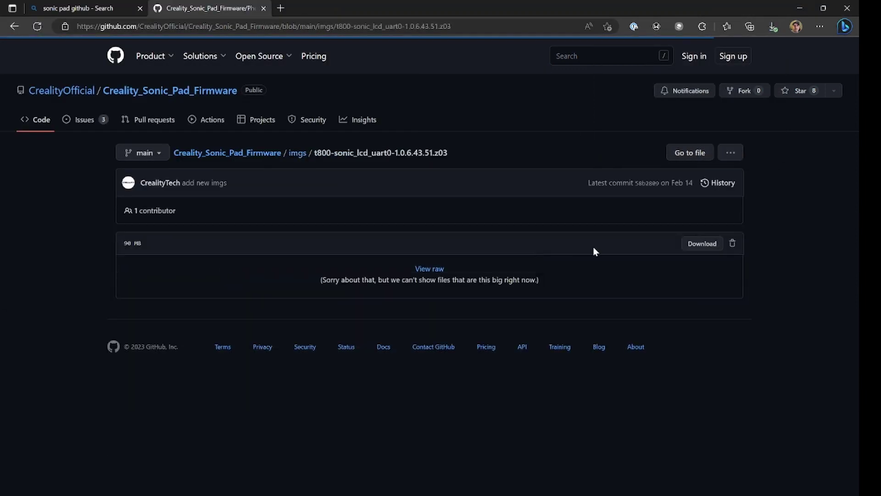
click(693, 242)
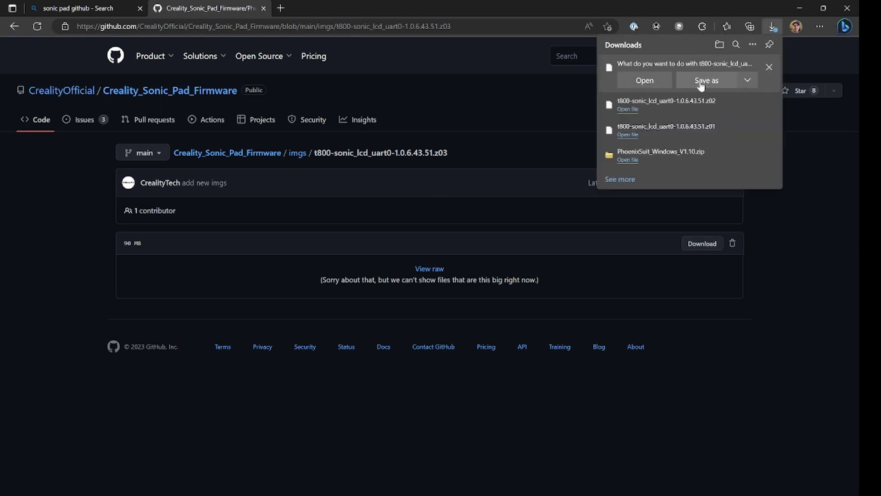
click(701, 82)
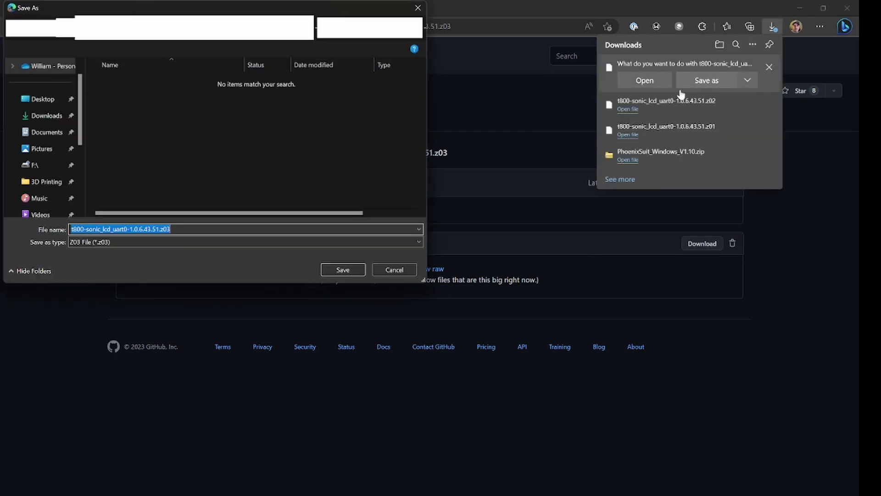
click(342, 270)
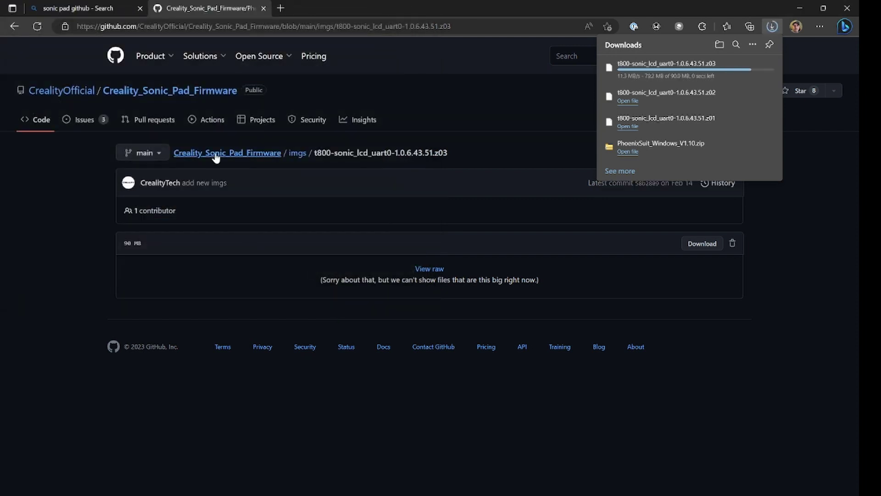
Step: Download t800-sonic_lcd_uart0-1.0.6.43.51.z04 from the imgs folder into the SonicPad Firmware folder
click(298, 153)
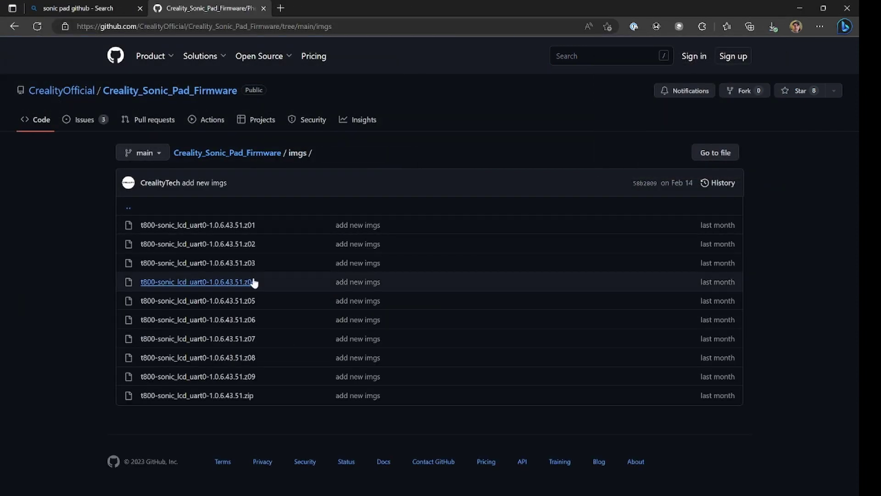
click(253, 282)
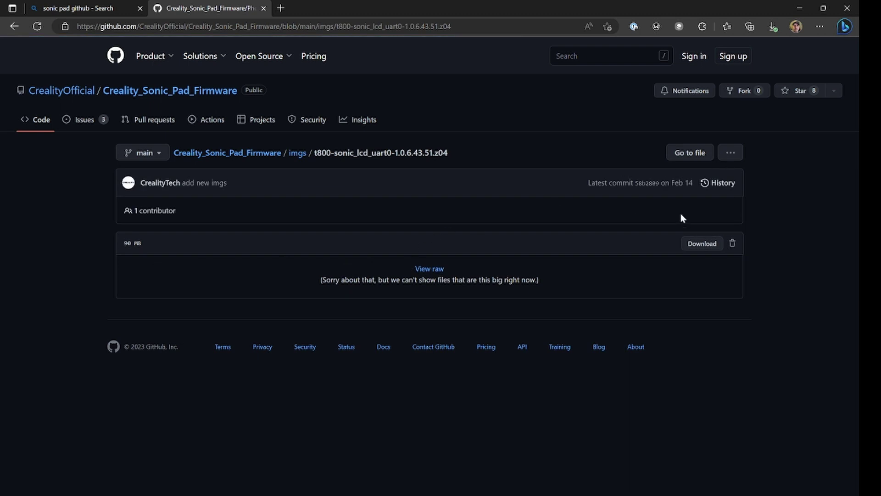
click(701, 242)
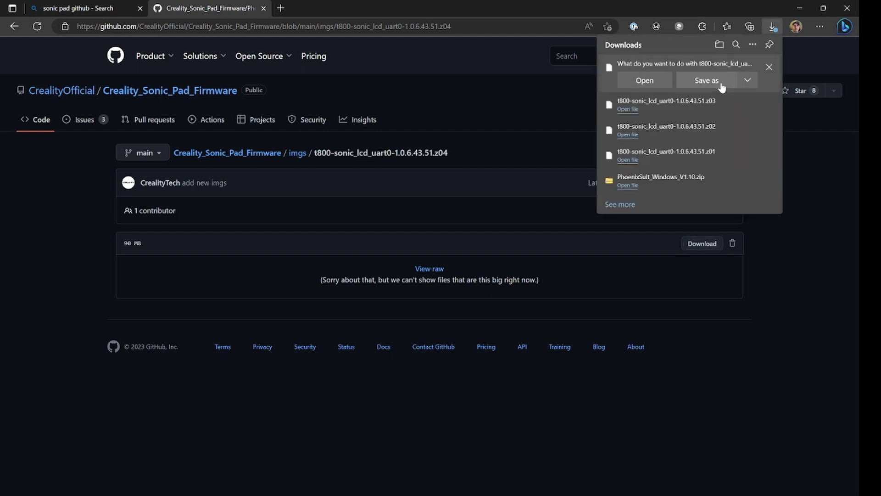
click(721, 82)
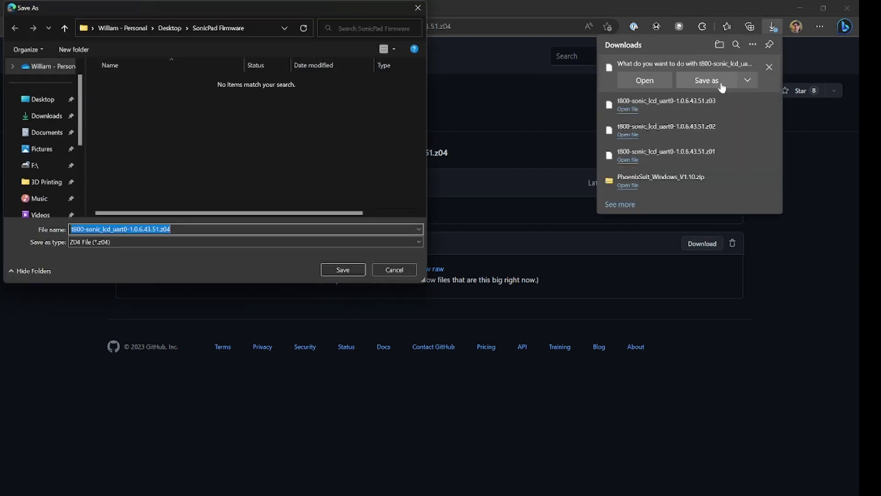
click(352, 271)
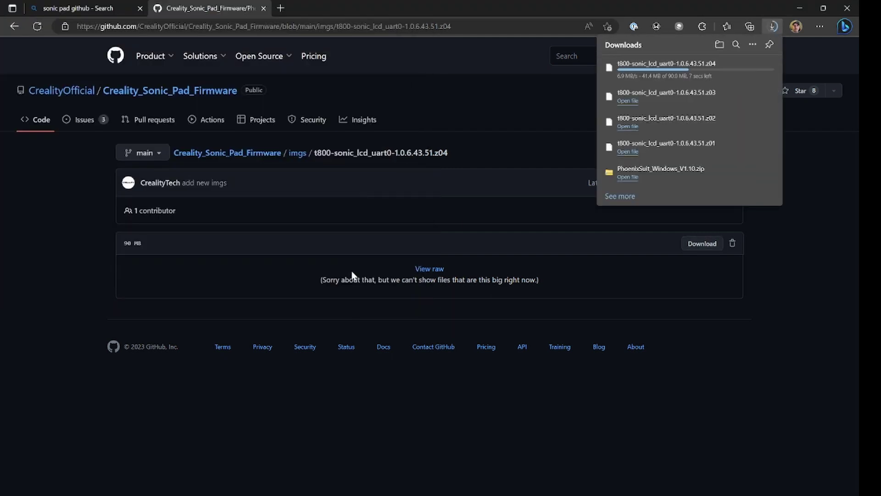
Step: Download t800-sonic_lcd_uart0-1.0.6.43.51.z05 from the imgs folder into the SonicPad Firmware folder
click(293, 156)
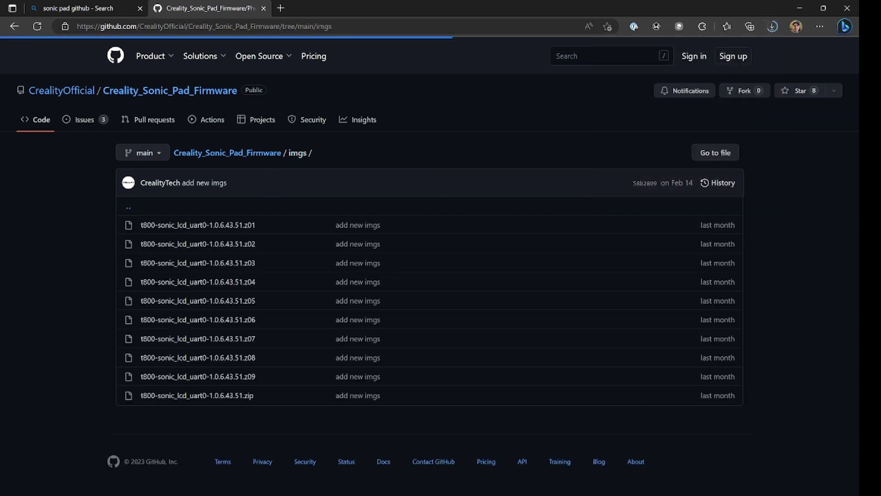
click(234, 300)
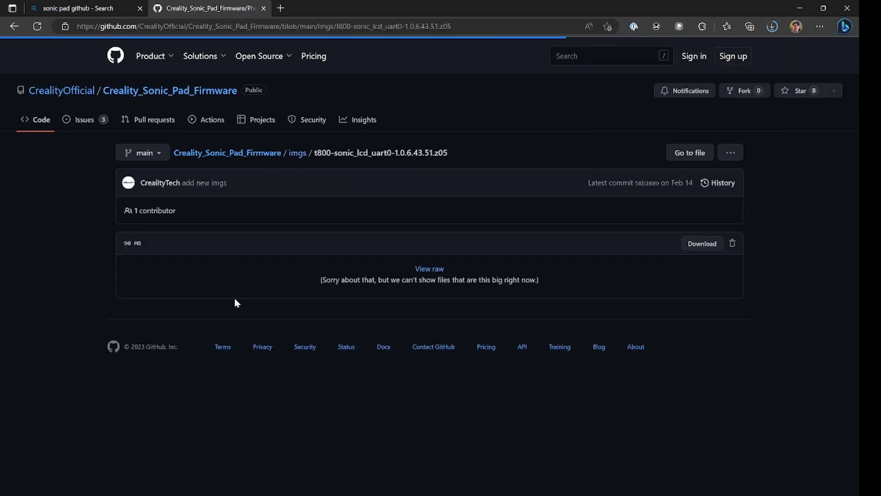
click(709, 244)
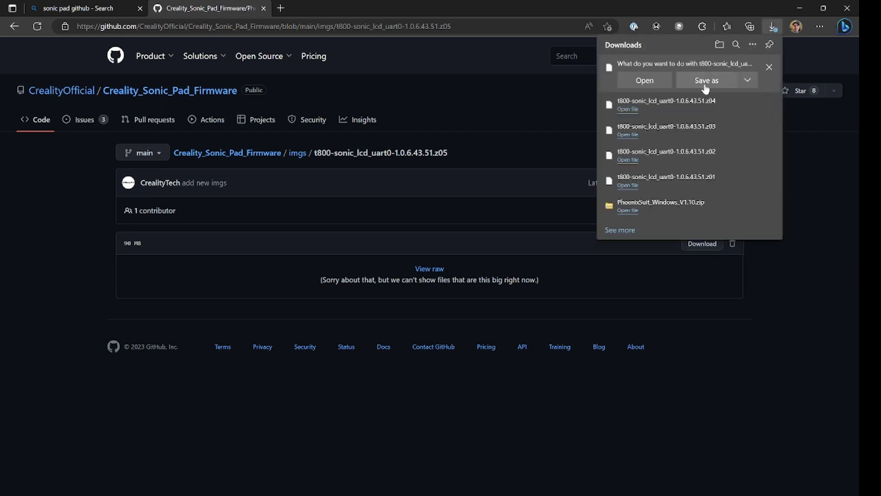
click(705, 85)
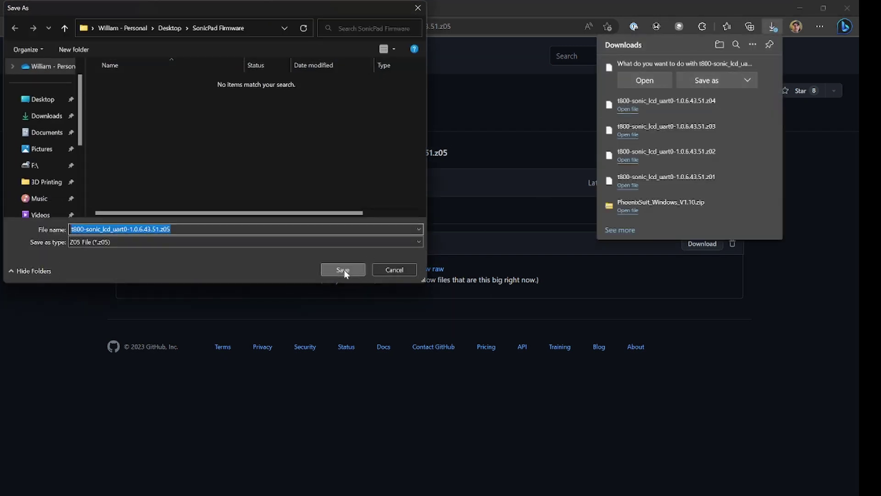
click(343, 270)
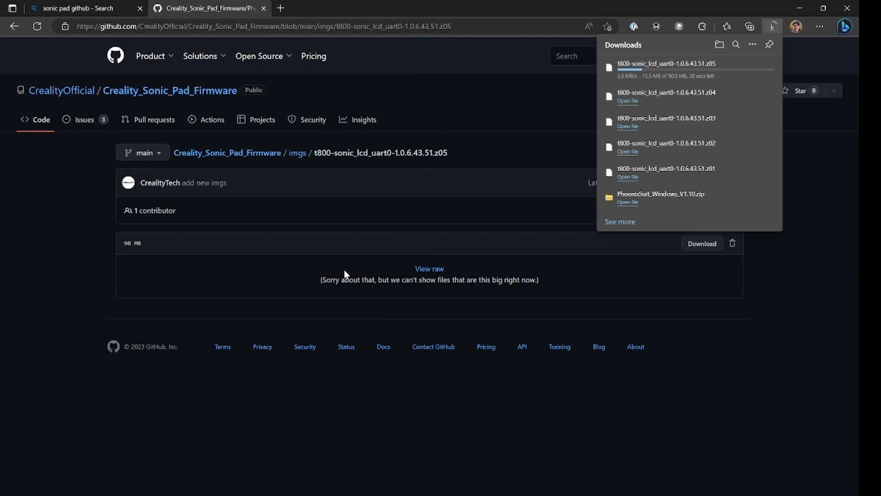
Step: Download t800-sonic_lcd_uart0-1.0.6.43.51.z06 from the imgs folder into the SonicPad Firmware folder
click(297, 154)
click(247, 320)
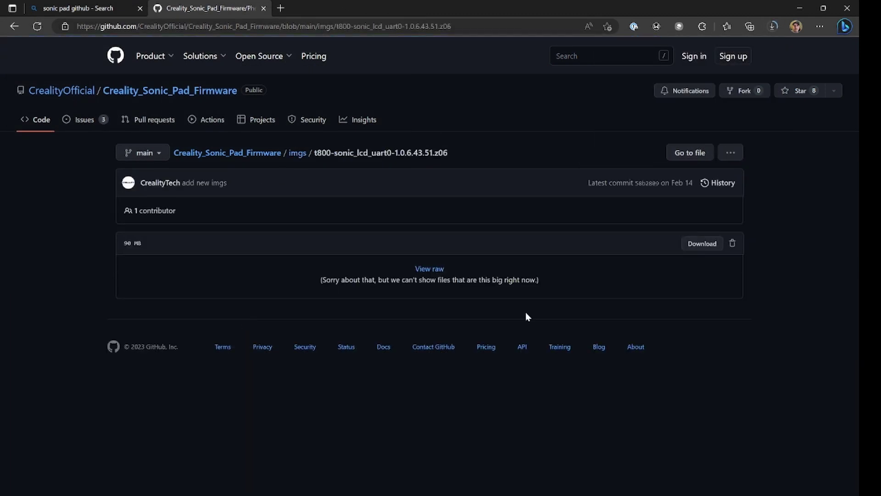
click(703, 244)
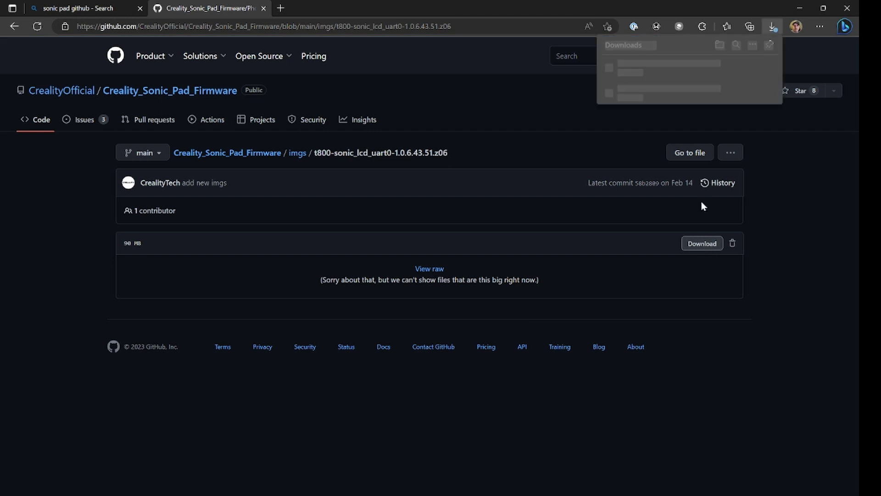
click(709, 80)
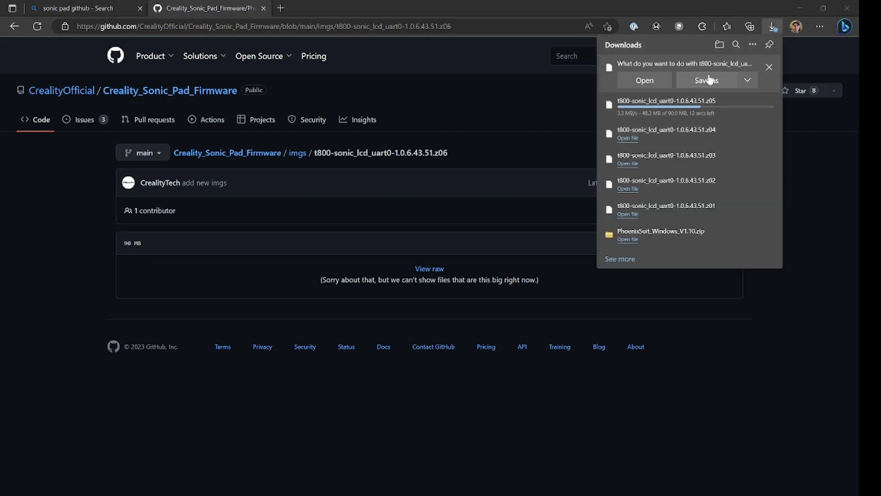
click(352, 269)
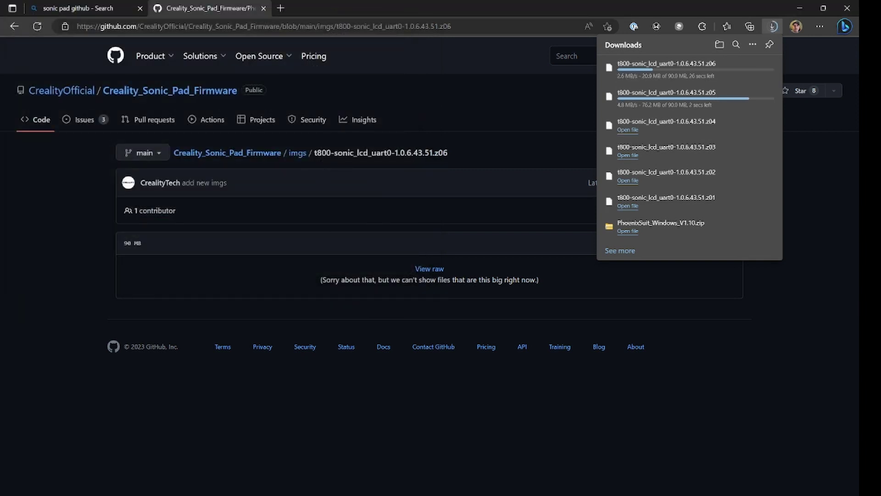
Step: Download t800-sonic_lcd_uart0-1.0.6.43.51.z07 from the imgs folder into the SonicPad Firmware folder
click(303, 154)
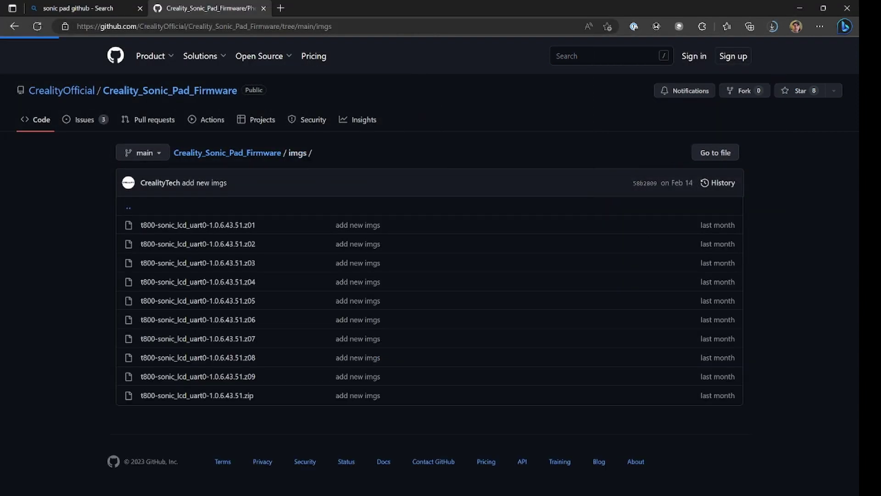
click(247, 342)
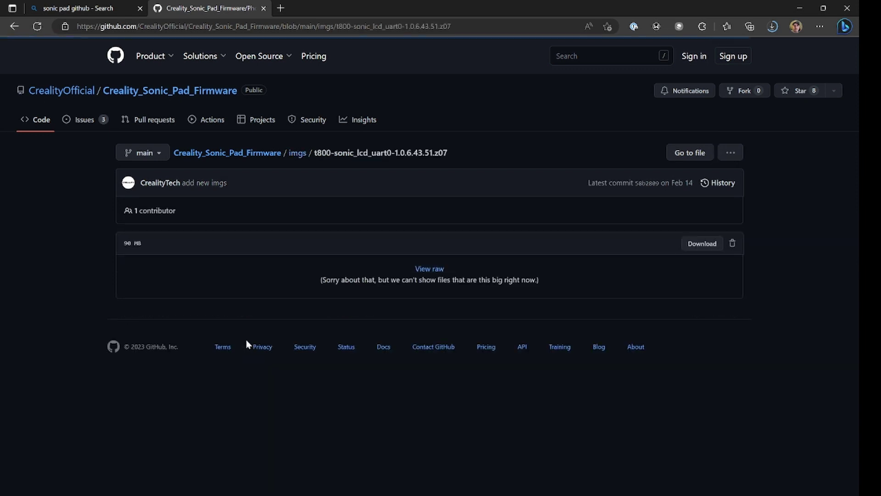
click(702, 244)
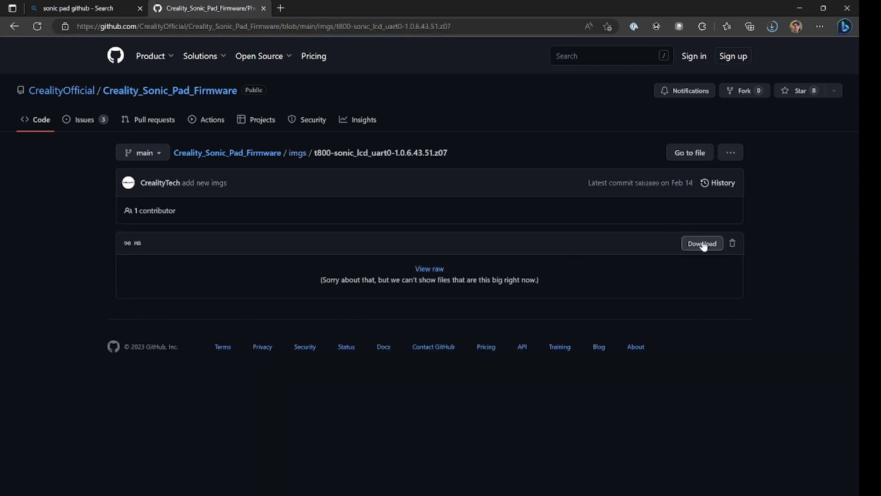
click(702, 79)
click(345, 270)
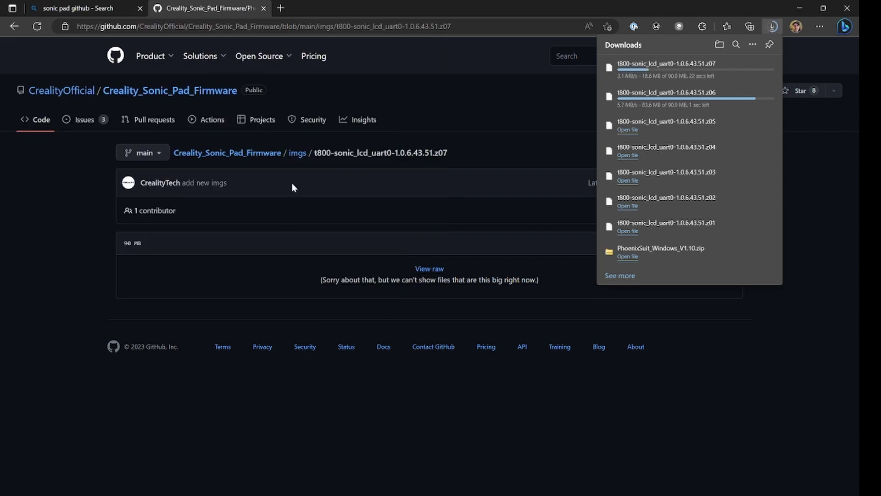
Step: Download t800-sonic_lcd_uart0-1.0.6.43.51.z08 from the imgs folder into the SonicPad Firmware folder
click(297, 152)
click(226, 360)
click(702, 243)
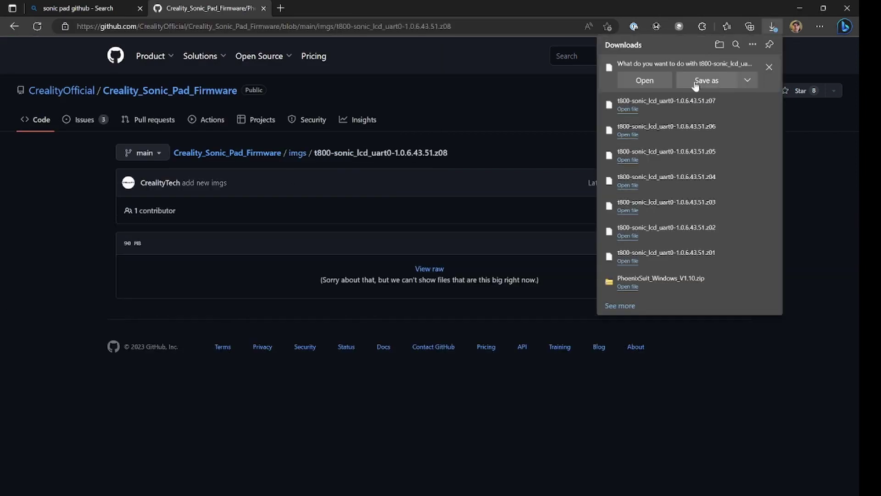
click(696, 85)
click(339, 268)
Step: Download t800-sonic_lcd_uart0-1.0.6.43.51.z09 from the imgs folder into the SonicPad Firmware folder
click(299, 152)
click(292, 343)
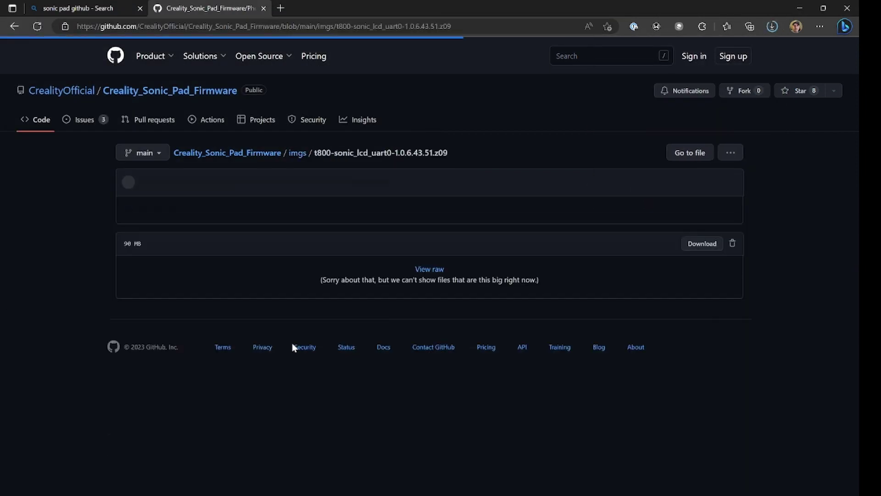
click(702, 243)
click(703, 79)
click(324, 268)
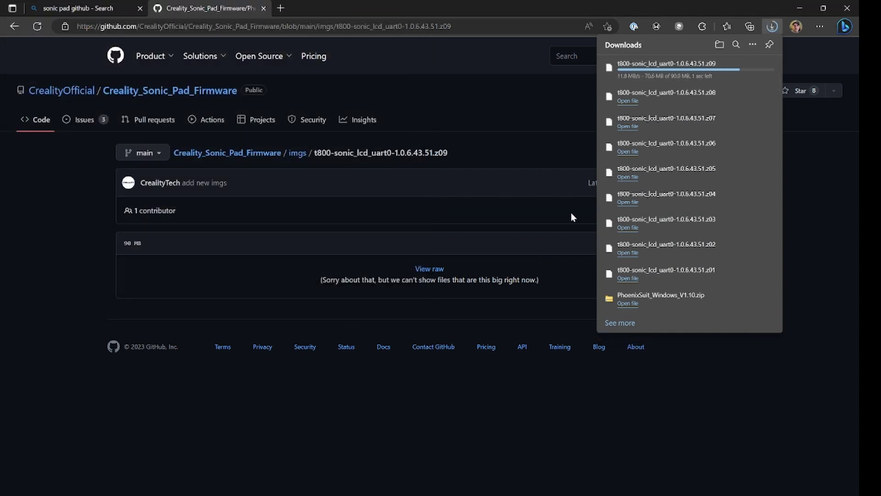
Step: Download t800-sonic_lcd_uart0-1.0.6.43.51.zip from the imgs folder into the SonicPad Firmware folder
click(299, 153)
click(186, 396)
click(702, 243)
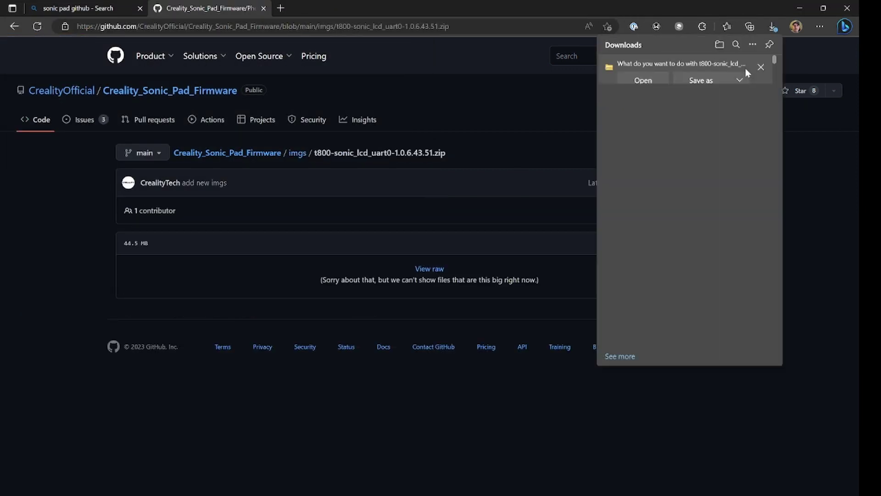
click(701, 80)
click(362, 267)
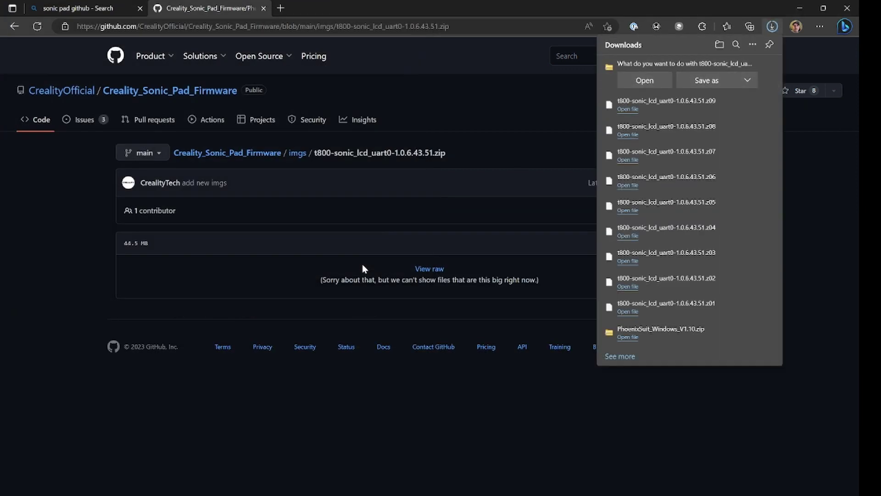
Step: Open the SonicPad Firmware folder on the Desktop and extract PhoenixSuit_Windows_V1.10.zip with 7-Zip into a PhoenixSuit_Windows_V1.10 folder
click(799, 8)
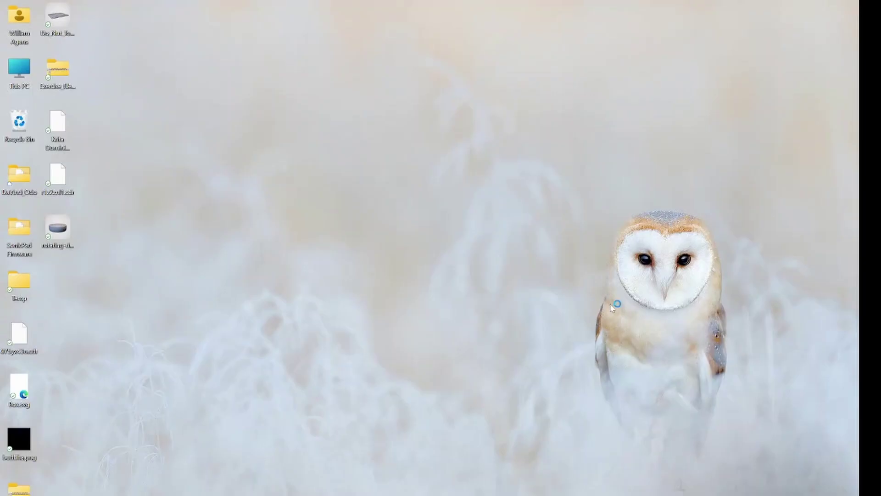
double_click(14, 245)
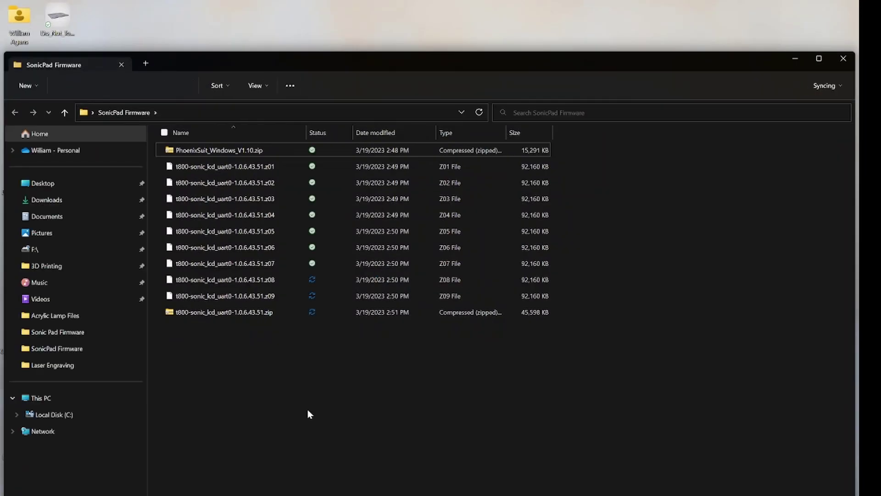
drag(216, 151, 335, 419)
mouse_move(404, 424)
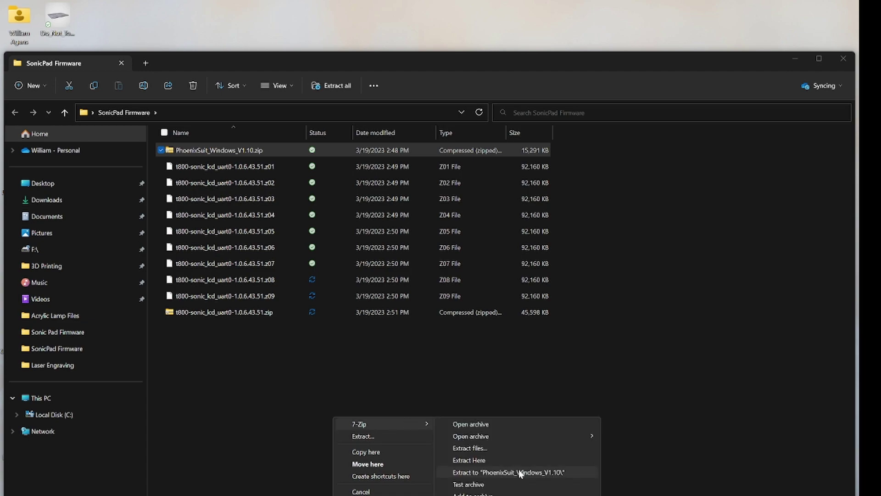
click(521, 473)
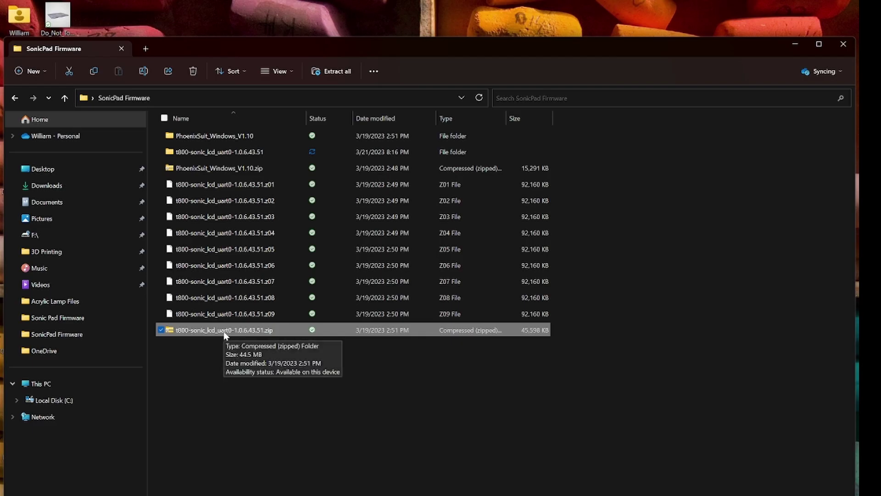
Step: Check the contents of the extracted t800-sonic_lcd_uart0-1.0.6.43.51 folder and delete that folder from SonicPad Firmware
right_click(225, 335)
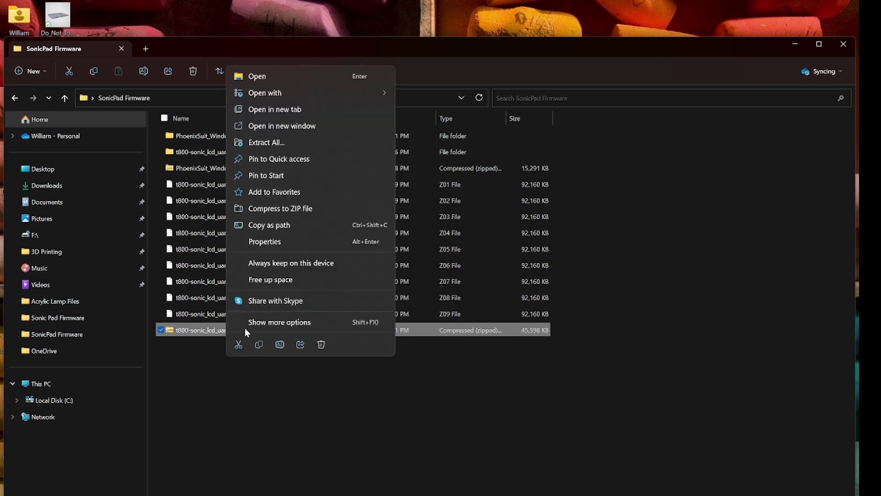
click(314, 395)
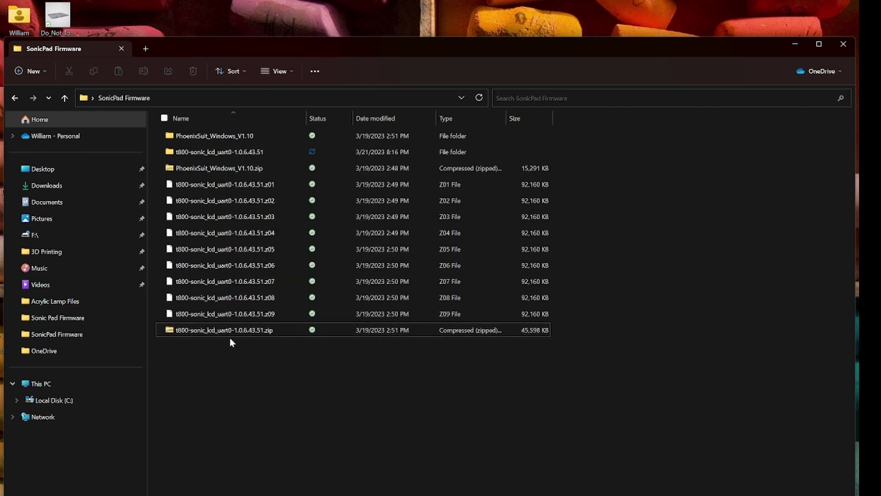
double_click(222, 155)
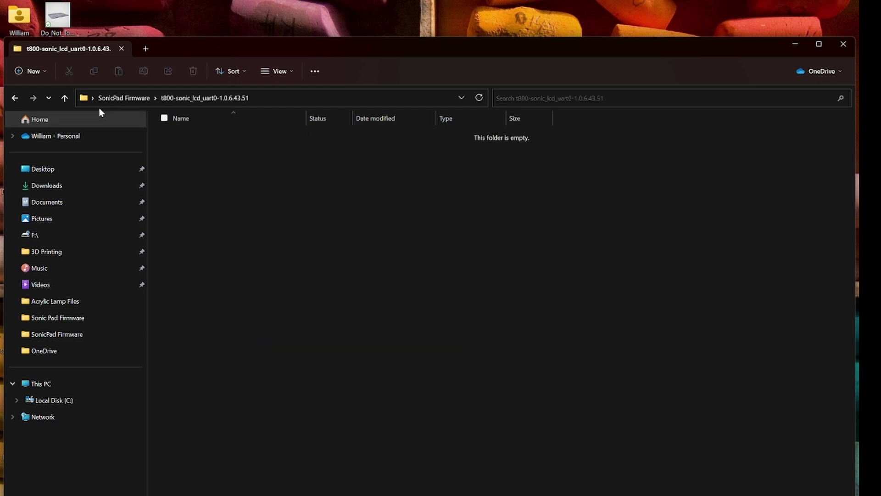
click(65, 98)
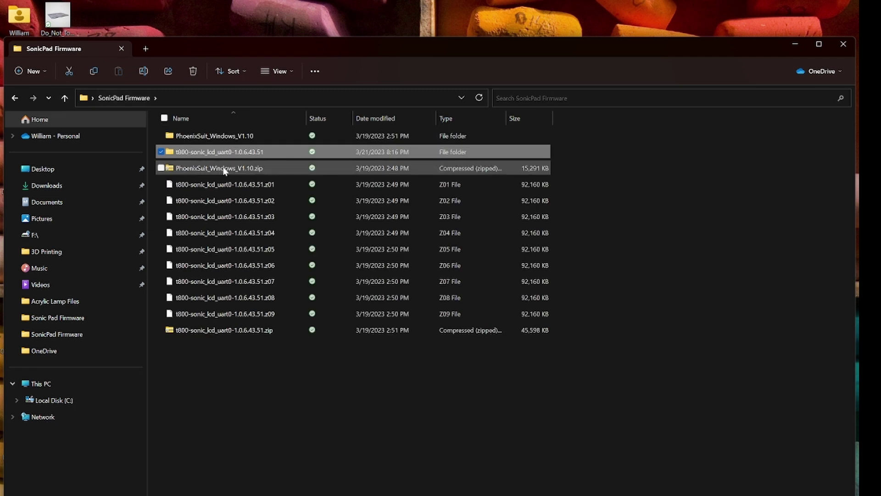
right_click(224, 155)
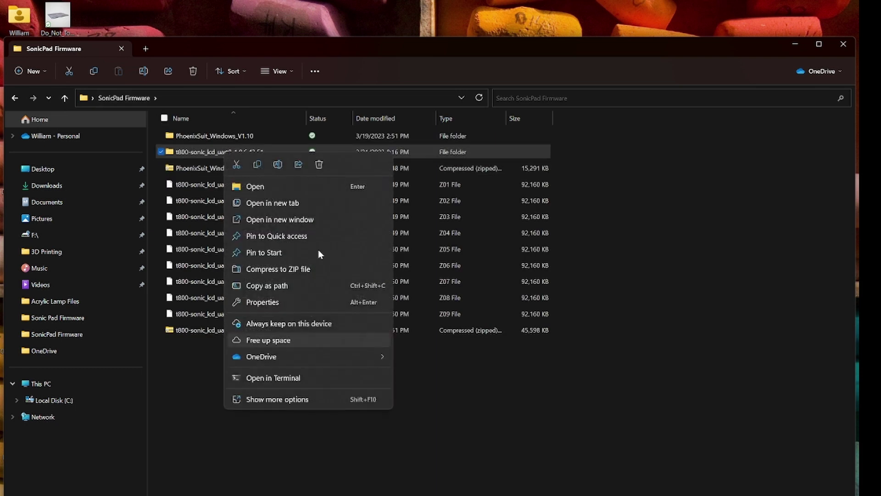
click(319, 165)
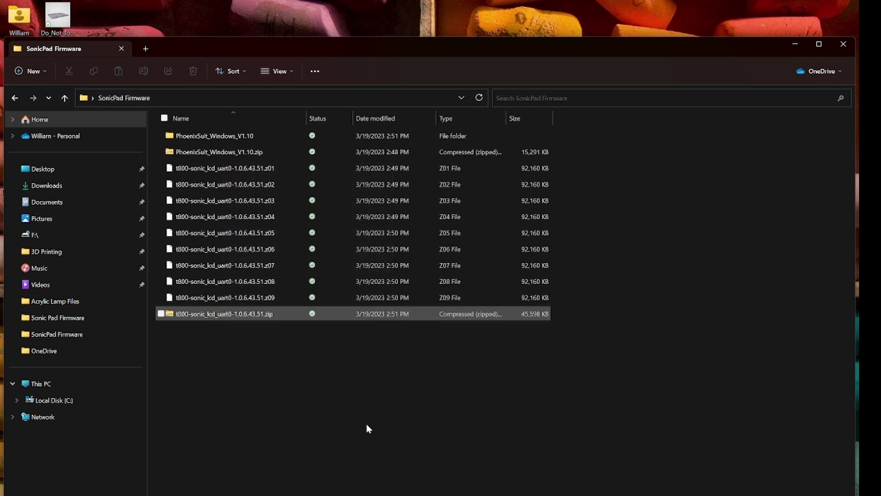
Step: Extract t800-sonic_lcd_uart0-1.0.6.43.51.zip with 7-Zip directly into the SonicPad Firmware folder
click(191, 312)
right_click(192, 312)
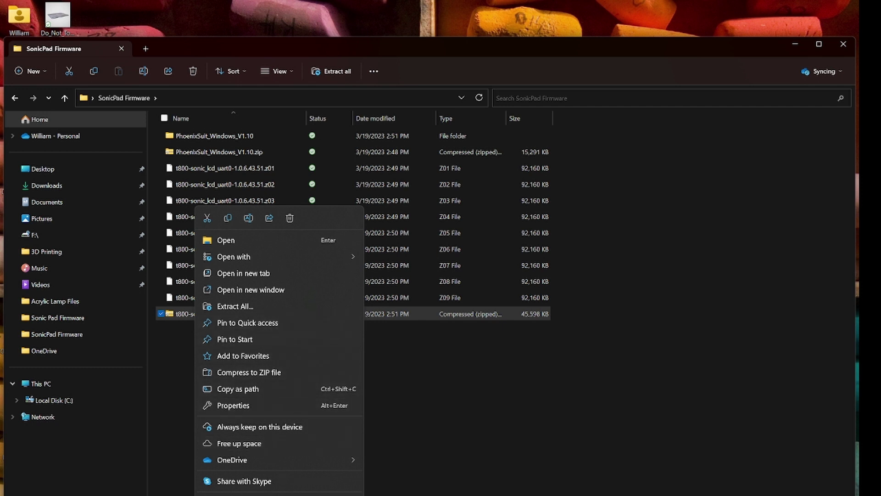
shift+right_click(312, 313)
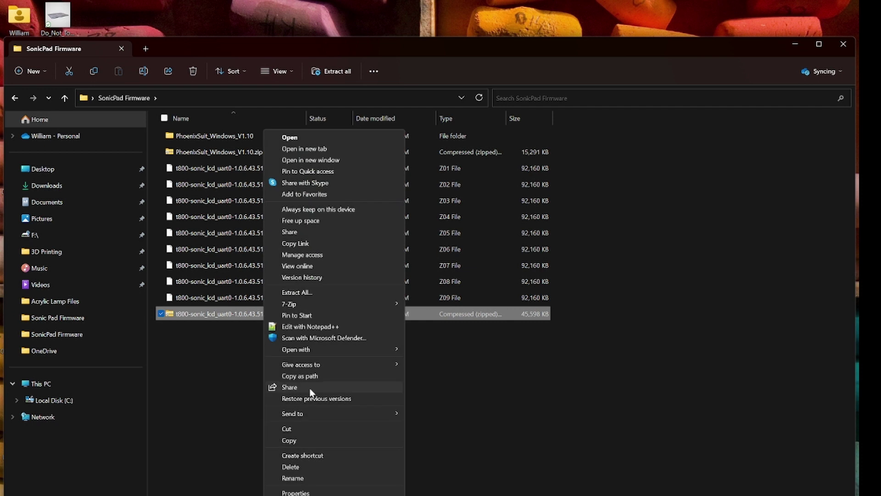
mouse_move(299, 306)
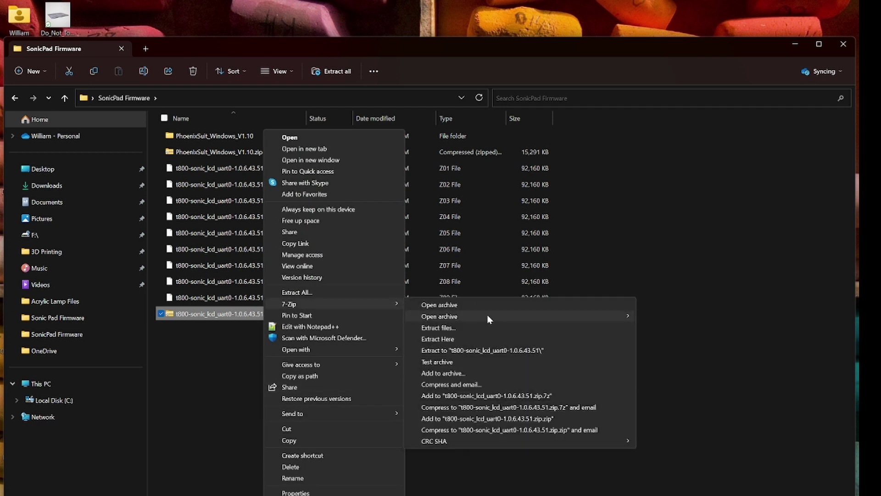
mouse_move(487, 316)
click(473, 339)
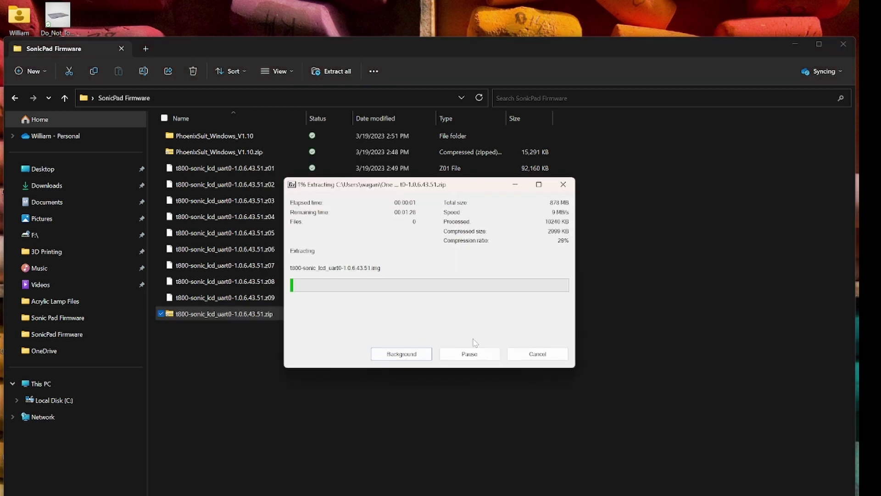